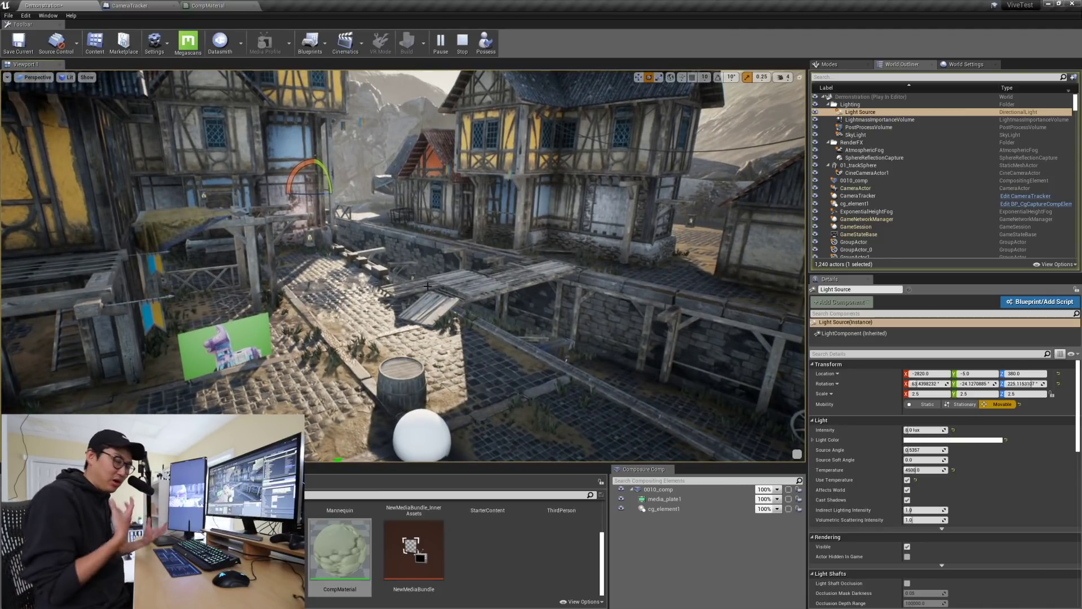
Rotate the directional Light Source's gizmo so the sun re-aims the village shadows
{"action": "mouse_move", "coordinate": [314, 194]}
{"action": "left_mouse_down"}
{"action": "mouse_move", "coordinate": [275, 194]}
{"action": "mouse_move", "coordinate": [323, 191]}
{"action": "left_mouse_up"}
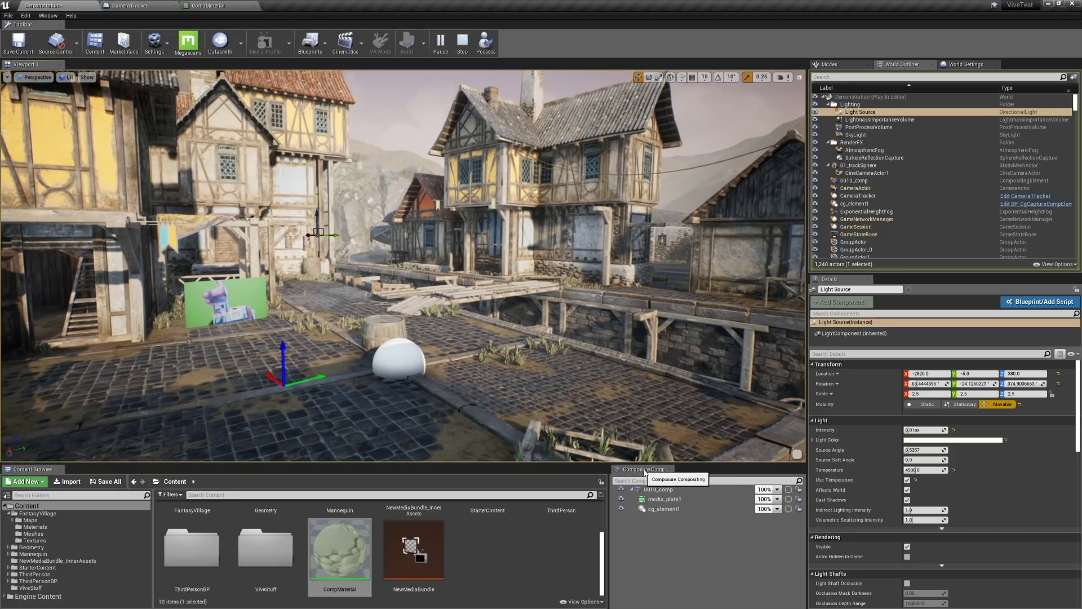
Widen the Composure element list, check 0010_comp, then bring up media_plate1's keyed llama and Chroma Keyer Details
{"action": "left_click_drag", "start_coordinate": [608, 509], "coordinate": [590, 509]}
{"action": "left_click", "coordinate": [640, 491]}
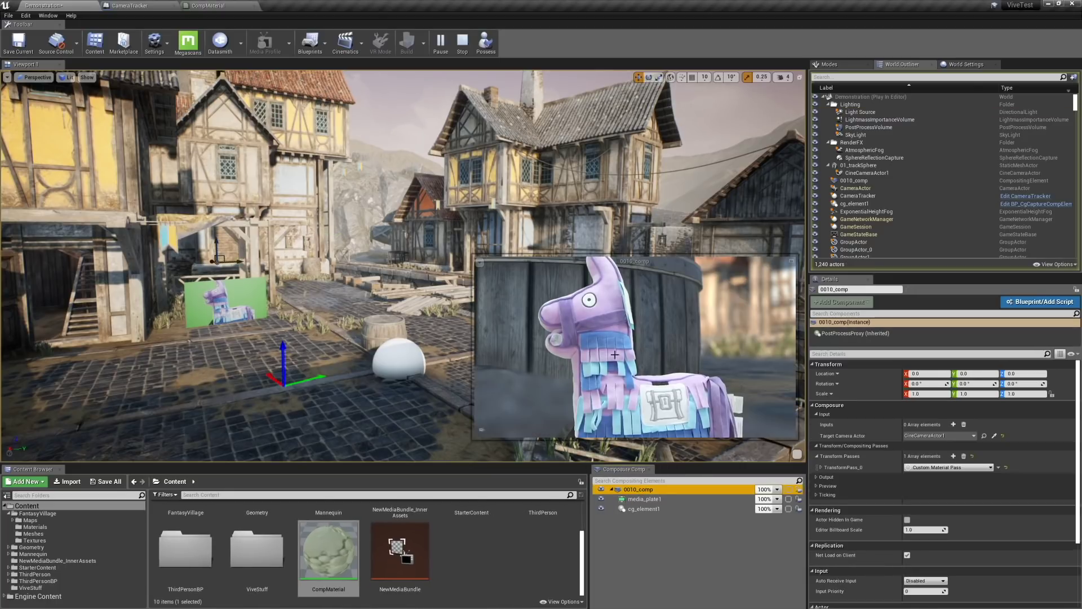
{"action": "left_click", "coordinate": [634, 500]}
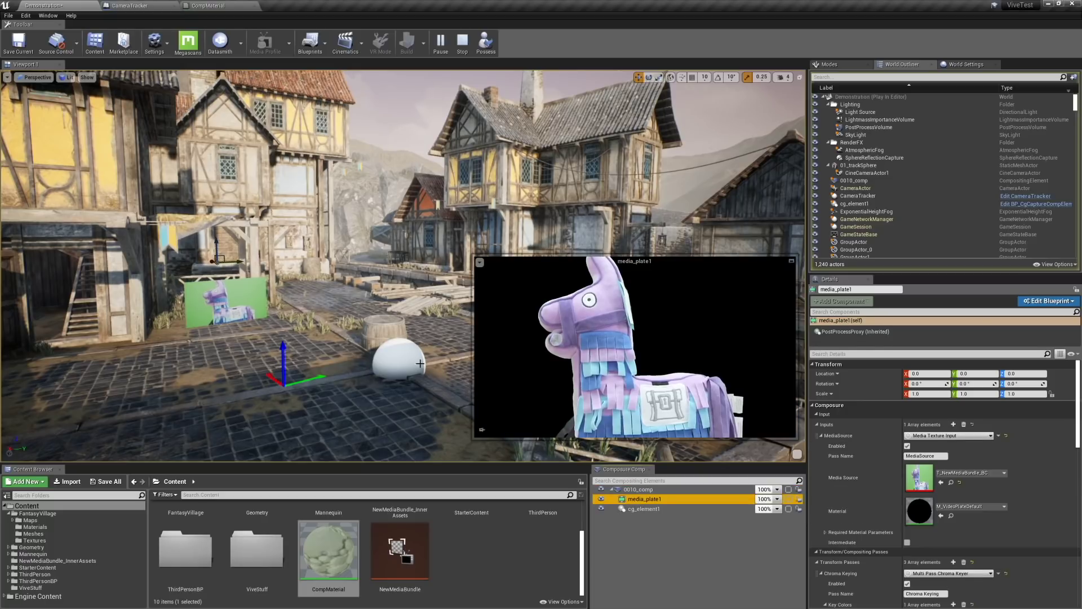
{"action": "left_click", "coordinate": [393, 371]}
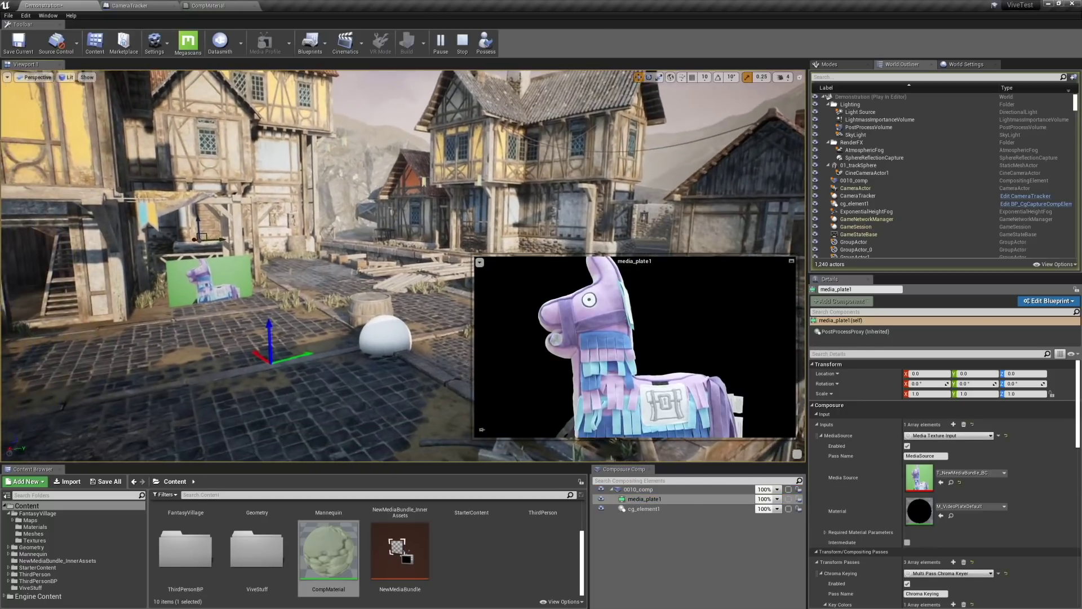
{"action": "right_click_drag", "start_coordinate": [393, 371], "coordinate": [406, 362]}
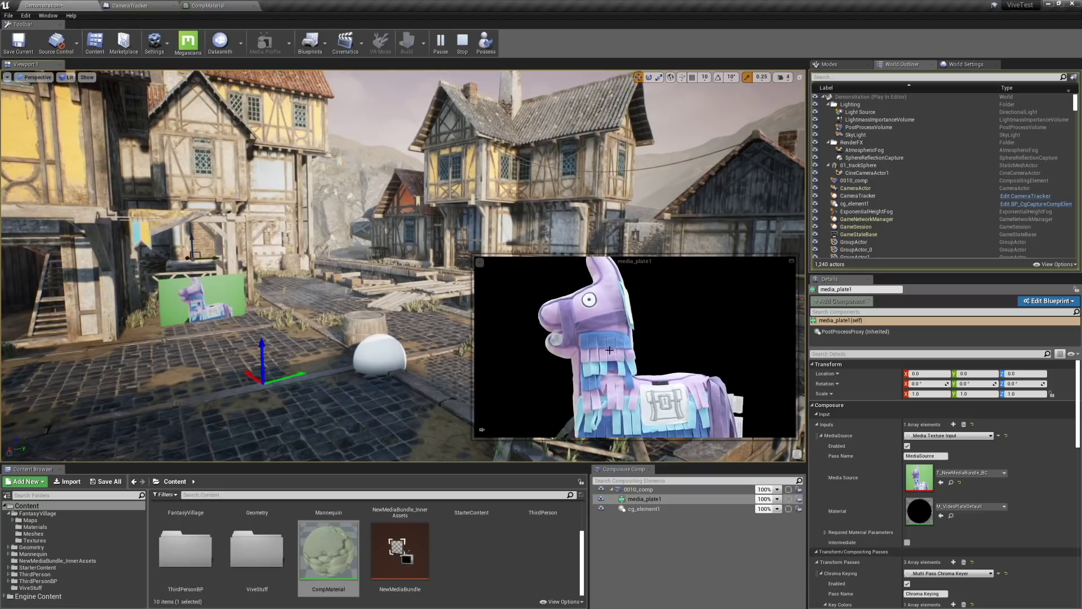
{"action": "left_click", "coordinate": [641, 500]}
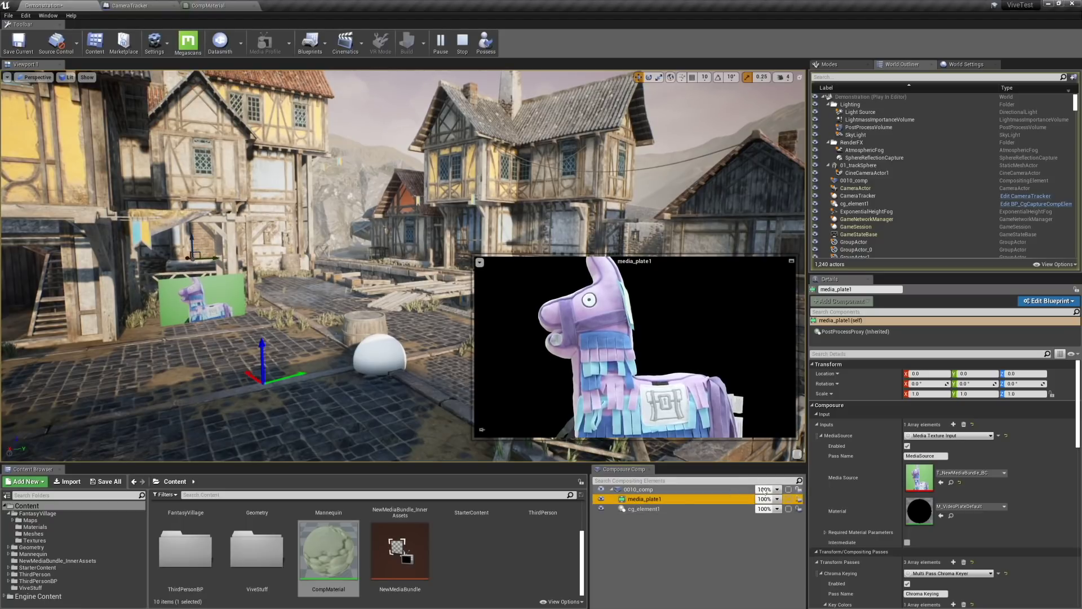
{"action": "scroll", "coordinate": [867, 467], "scroll_direction": "down", "scroll_amount": 2}
Lower media_plate1's ChromaContrast to about 2.41, then select cg_element1
{"action": "scroll", "coordinate": [867, 467], "scroll_direction": "down", "scroll_amount": 5}
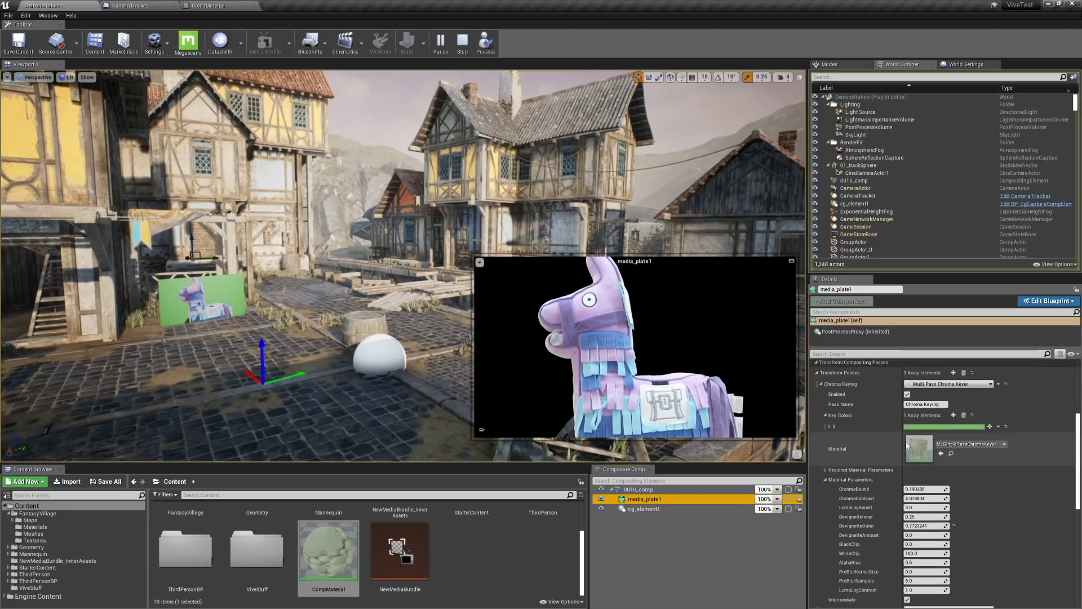
{"action": "left_click", "coordinate": [918, 498]}
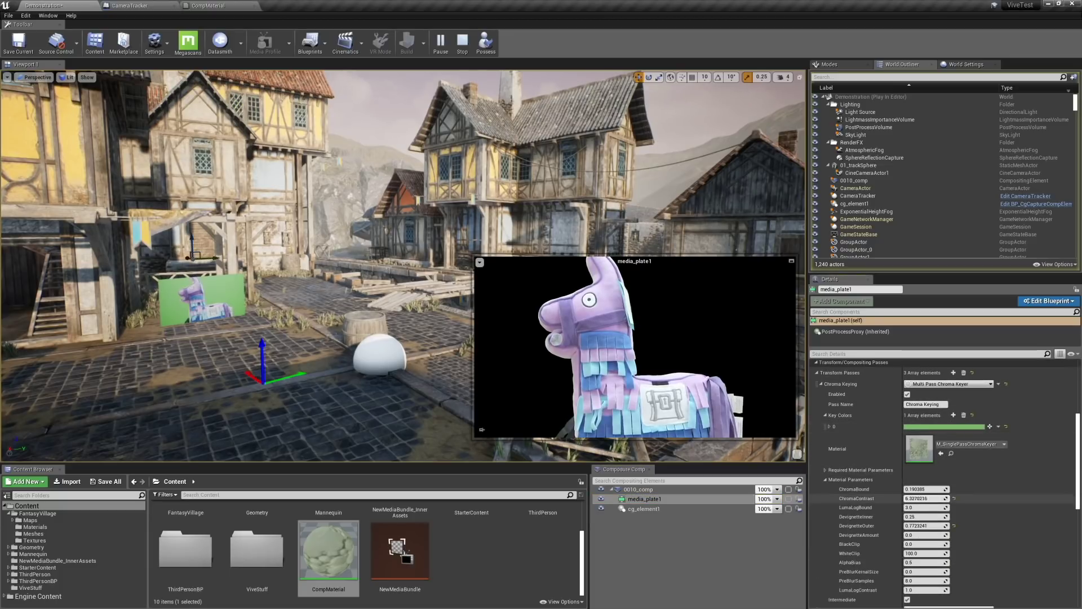
{"action": "mouse_move", "coordinate": [918, 498]}
{"action": "left_mouse_down"}
{"action": "mouse_move", "coordinate": [908, 499]}
{"action": "mouse_move", "coordinate": [958, 490]}
{"action": "mouse_move", "coordinate": [928, 489]}
{"action": "left_mouse_up"}
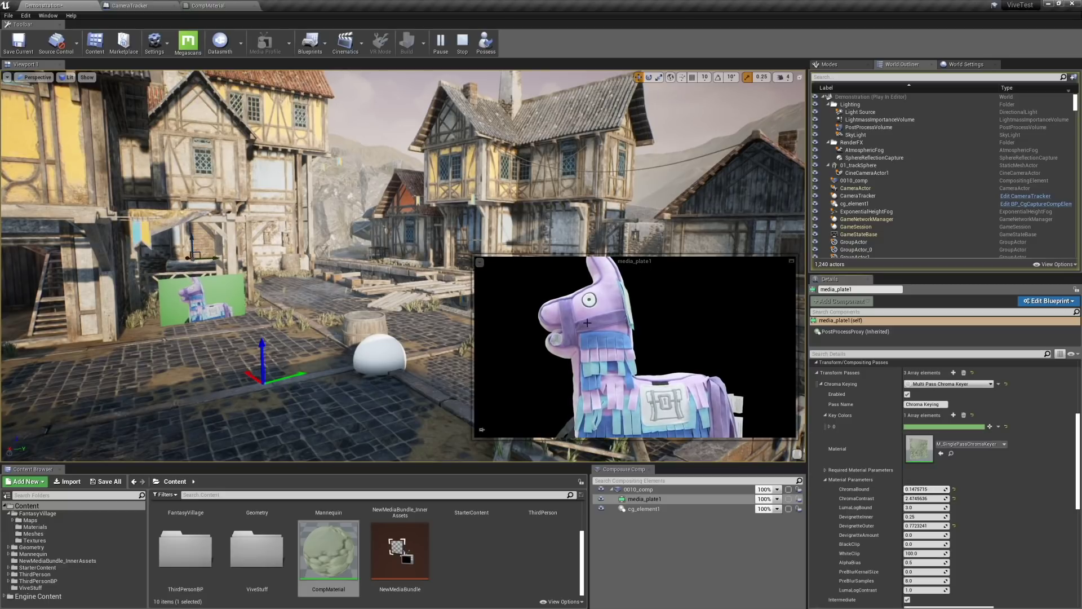
{"action": "left_click", "coordinate": [639, 508]}
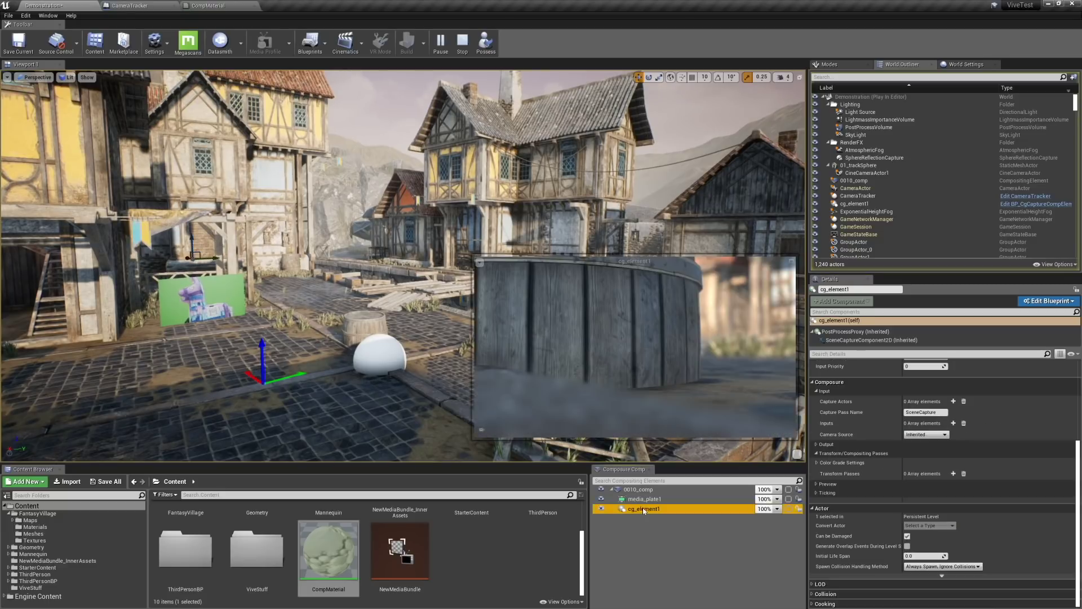
Fly the viewport so cg_element1 renders a close-up barrel against the foggy village
{"action": "right_click_drag", "start_coordinate": [379, 366], "coordinate": [414, 367]}
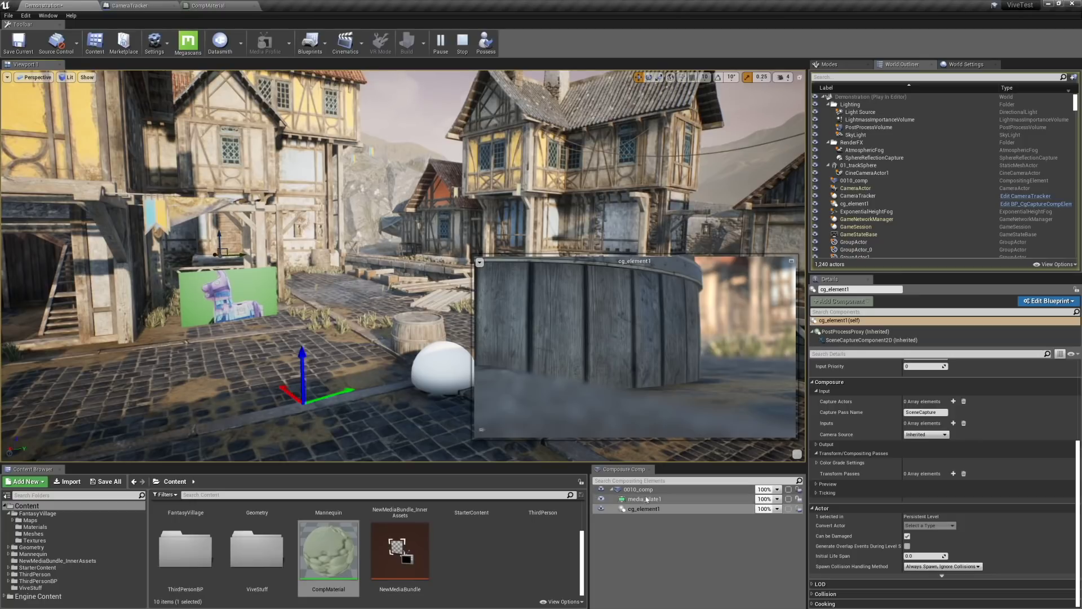
Open CompMaterial and review its four MediaPlate-over-BG nodes
{"action": "double_click", "coordinate": [319, 546]}
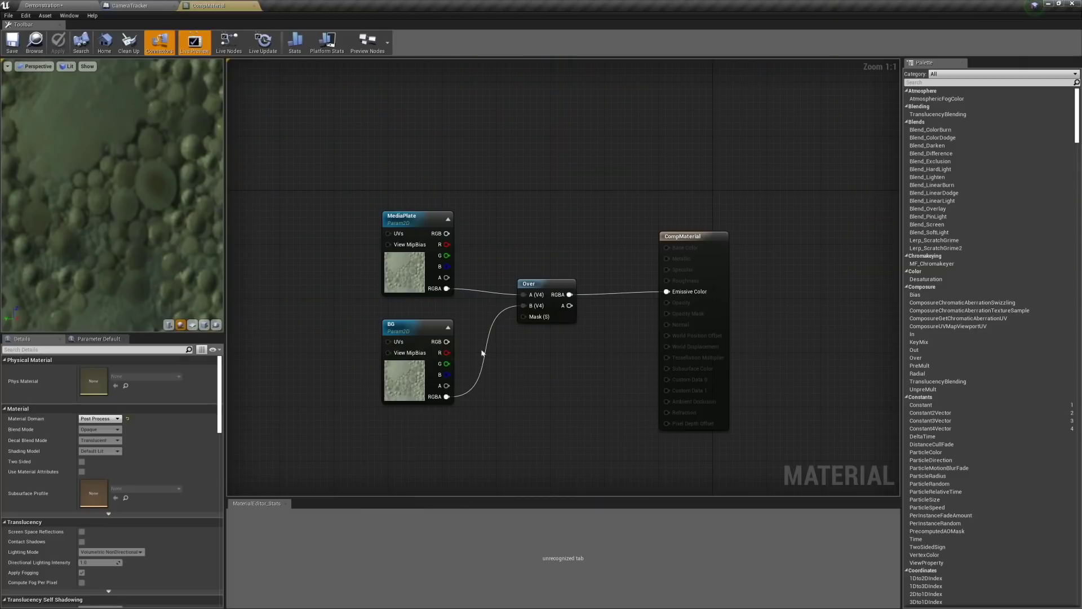
{"action": "right_click_drag", "start_coordinate": [546, 373], "coordinate": [522, 343]}
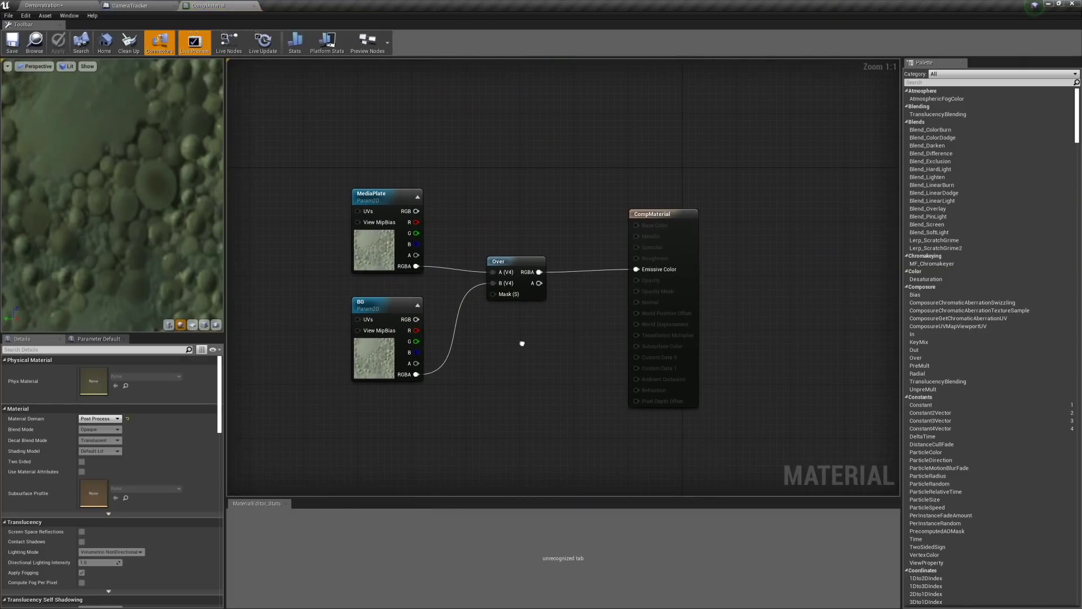
{"action": "left_click_drag", "start_coordinate": [320, 157], "coordinate": [755, 445]}
{"action": "left_click", "coordinate": [537, 354]}
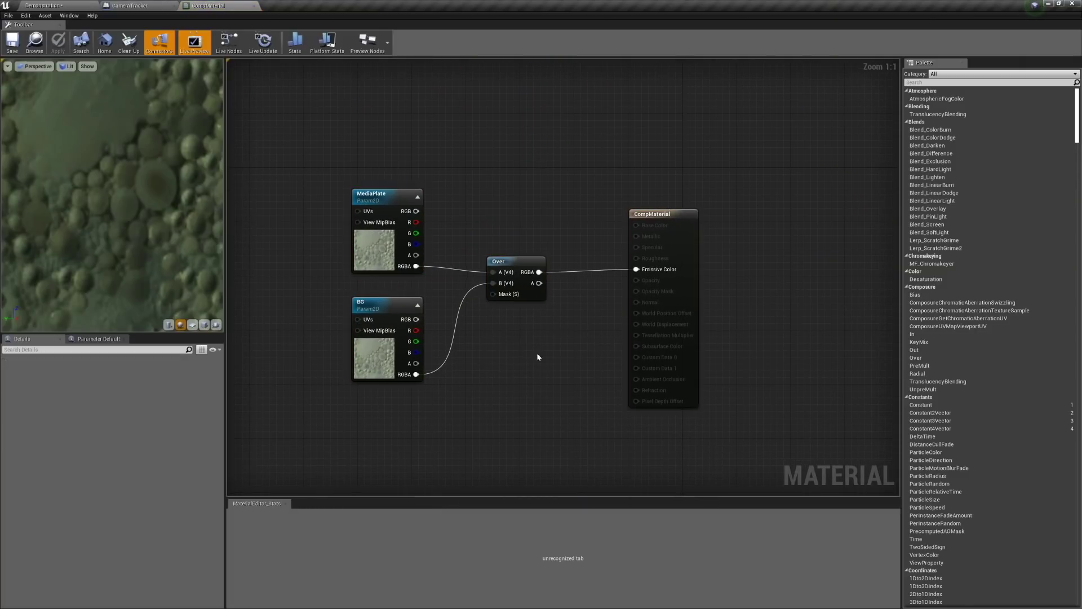
{"action": "right_click_drag", "start_coordinate": [479, 222], "coordinate": [476, 225]}
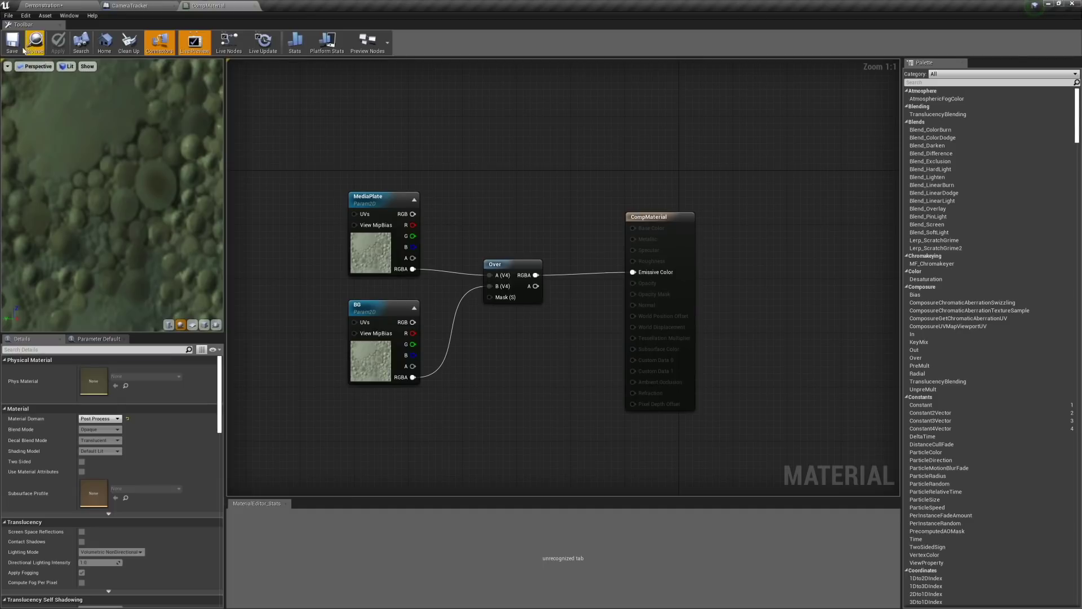
Switch to the CameraTracker blueprint and browse its simulating Event Graph
{"action": "left_click", "coordinate": [123, 9]}
{"action": "right_click_drag", "start_coordinate": [371, 279], "coordinate": [475, 307]}
{"action": "scroll", "coordinate": [480, 331], "scroll_direction": "down", "scroll_amount": 2}
{"action": "right_click_drag", "start_coordinate": [504, 350], "coordinate": [504, 346]}
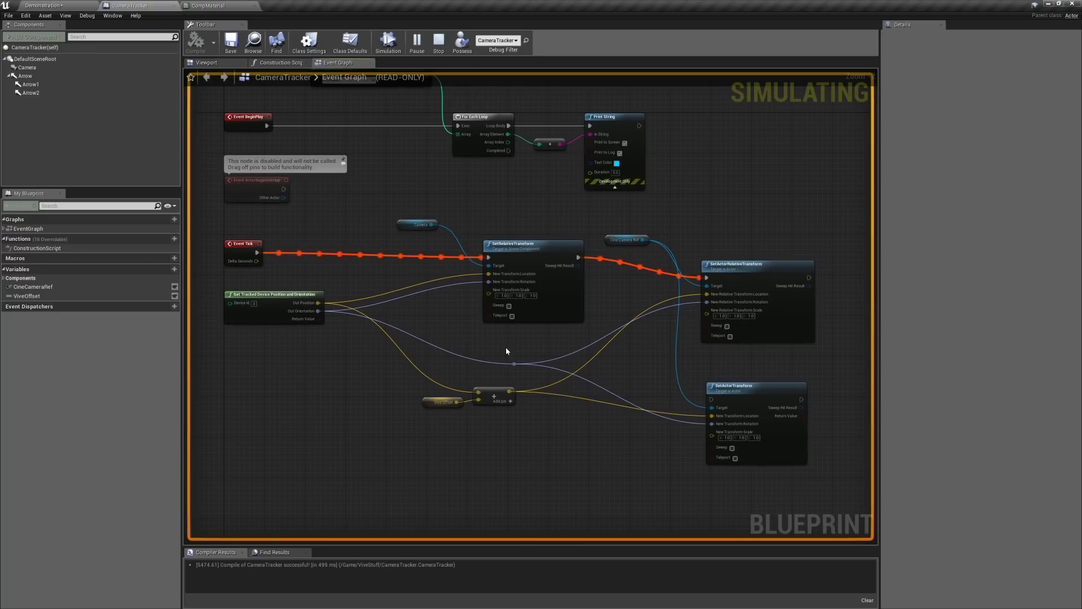
Inspect the CameraTracker's component viewport, then go back to its Event Graph
{"action": "left_click", "coordinate": [211, 64]}
{"action": "mouse_move", "coordinate": [390, 263]}
{"action": "right_mouse_down"}
{"action": "mouse_move", "coordinate": [384, 288]}
{"action": "mouse_move", "coordinate": [377, 250]}
{"action": "right_mouse_up"}
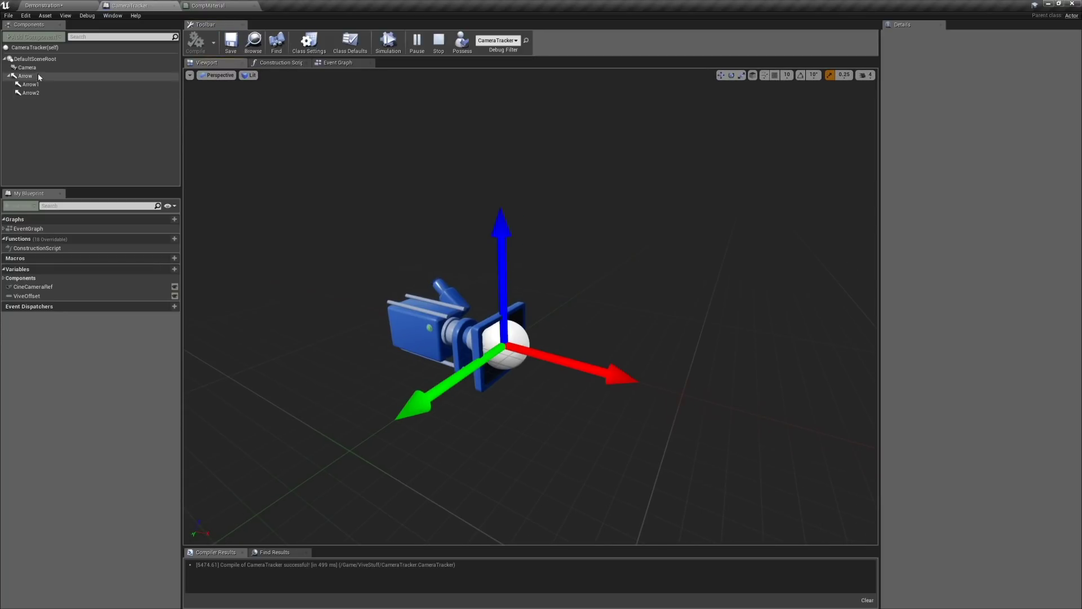
{"action": "left_click", "coordinate": [341, 64]}
{"action": "right_click_drag", "start_coordinate": [395, 261], "coordinate": [406, 276]}
{"action": "scroll", "coordinate": [459, 310], "scroll_direction": "up", "scroll_amount": 2}
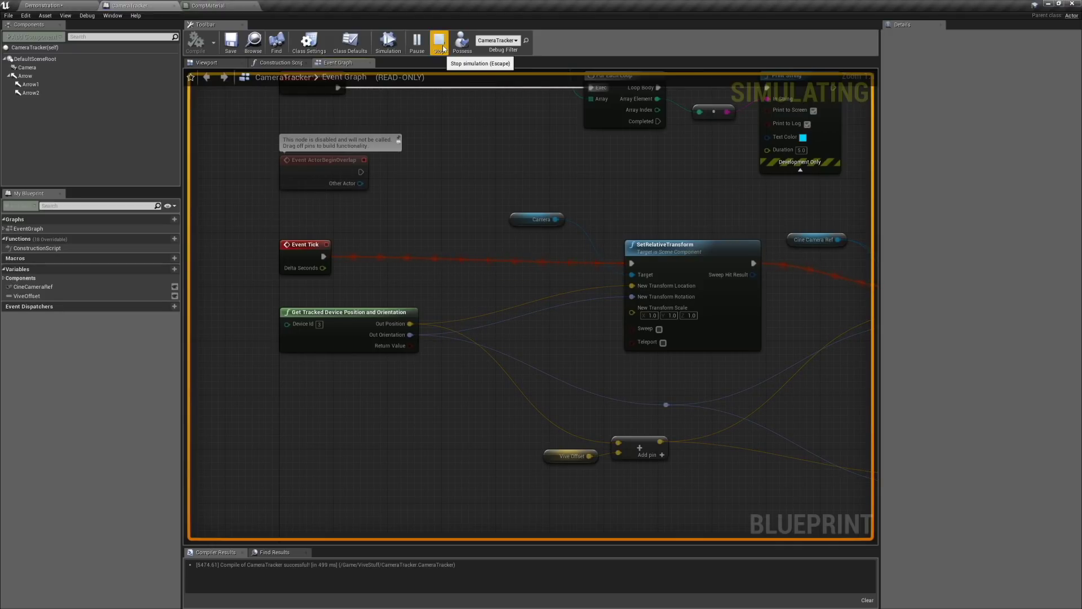
{"action": "right_click_drag", "start_coordinate": [443, 289], "coordinate": [417, 293]}
Trace the Get Tracked Device Position and Orientation node into SetRelativeTransform
{"action": "left_click_drag", "start_coordinate": [398, 339], "coordinate": [231, 369]}
{"action": "left_click", "coordinate": [409, 385]}
{"action": "right_click_drag", "start_coordinate": [584, 370], "coordinate": [499, 364]}
{"action": "left_click_drag", "start_coordinate": [528, 329], "coordinate": [592, 364]}
{"action": "left_click", "coordinate": [601, 369]}
{"action": "right_click_drag", "start_coordinate": [710, 393], "coordinate": [512, 357]}
{"action": "right_click_drag", "start_coordinate": [628, 367], "coordinate": [545, 281]}
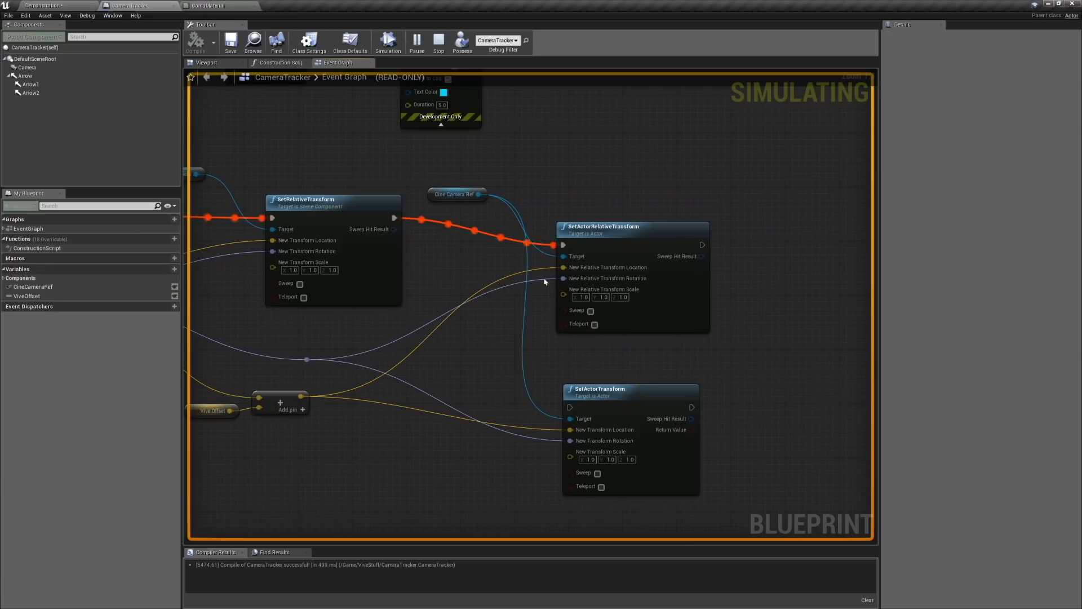
Highlight the Cine Camera Ref variable and the SetActorRelativeTransform node
{"action": "left_click_drag", "start_coordinate": [491, 162], "coordinate": [456, 211]}
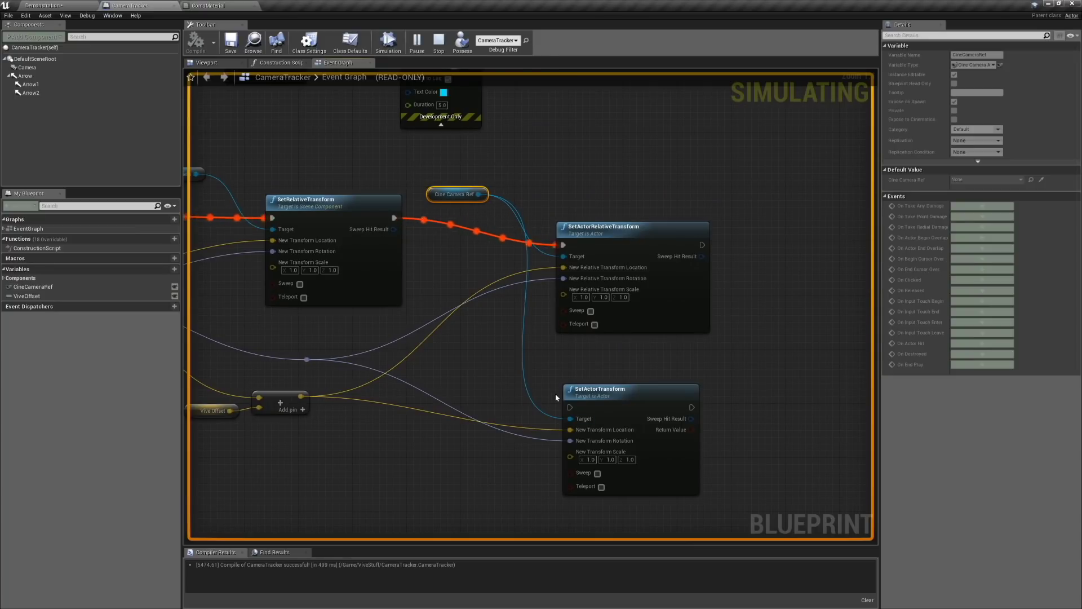
{"action": "left_click_drag", "start_coordinate": [542, 204], "coordinate": [672, 314]}
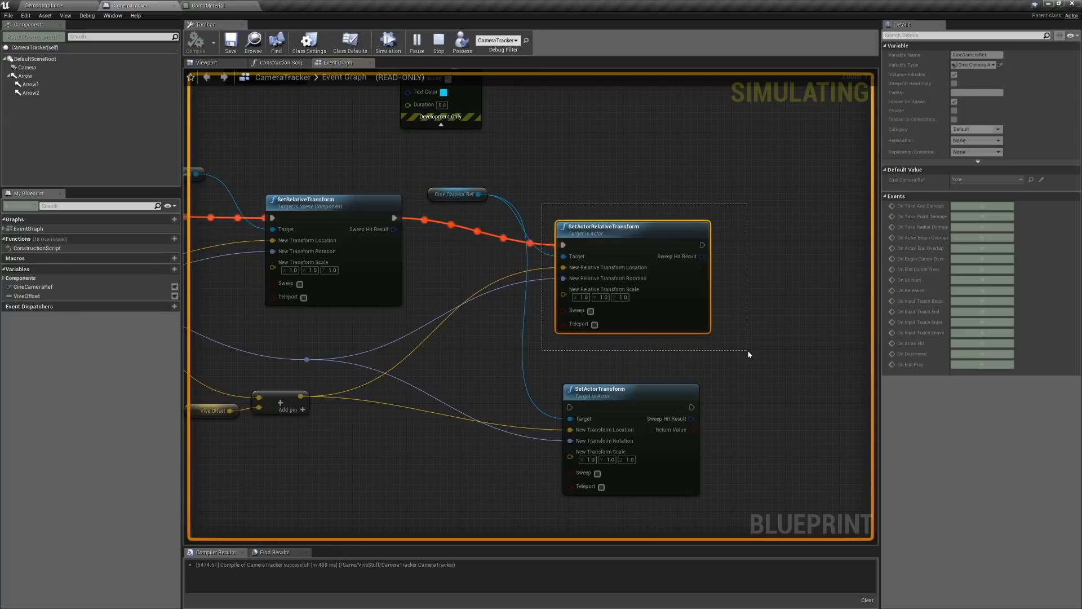
{"action": "left_click_drag", "start_coordinate": [748, 351], "coordinate": [749, 352]}
{"action": "left_click", "coordinate": [493, 339]}
{"action": "right_click_drag", "start_coordinate": [457, 333], "coordinate": [498, 341]}
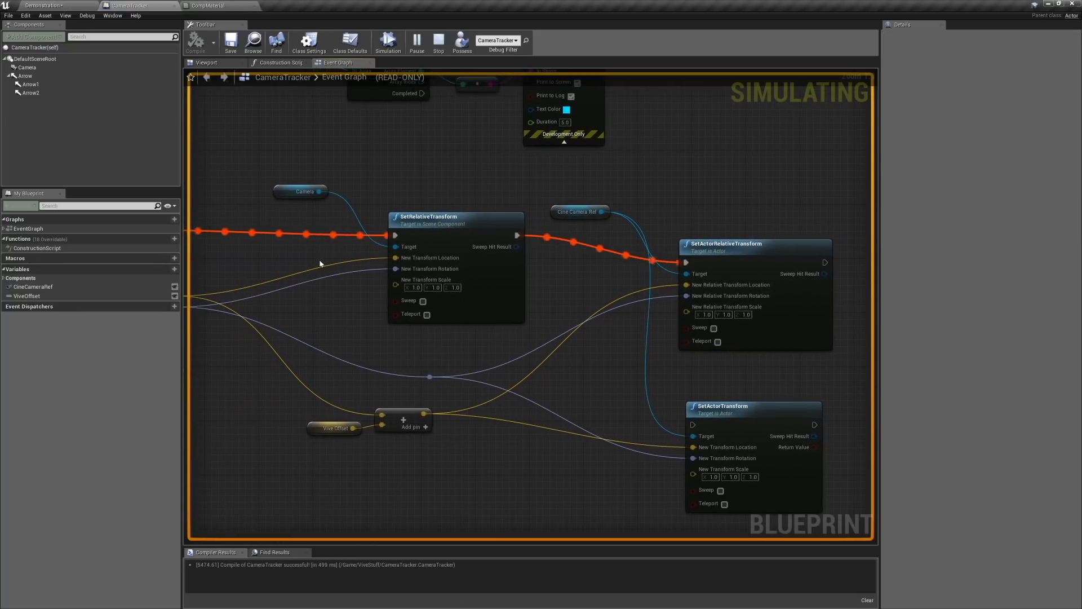
Check the Camera component's properties, then return to the Demonstration level
{"action": "left_click", "coordinate": [27, 67]}
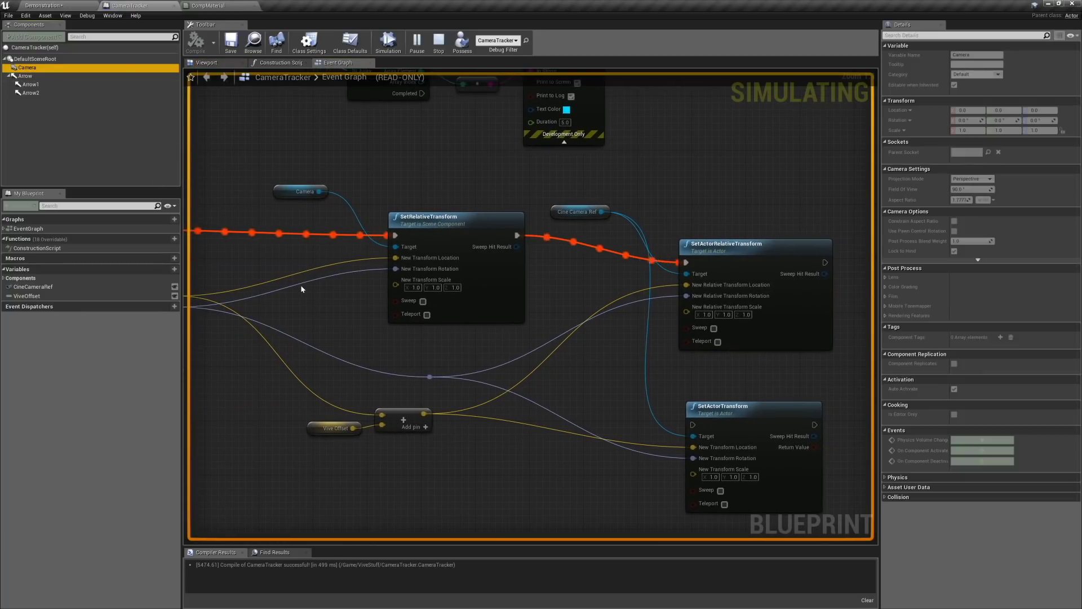
{"action": "right_click_drag", "start_coordinate": [415, 179], "coordinate": [419, 184]}
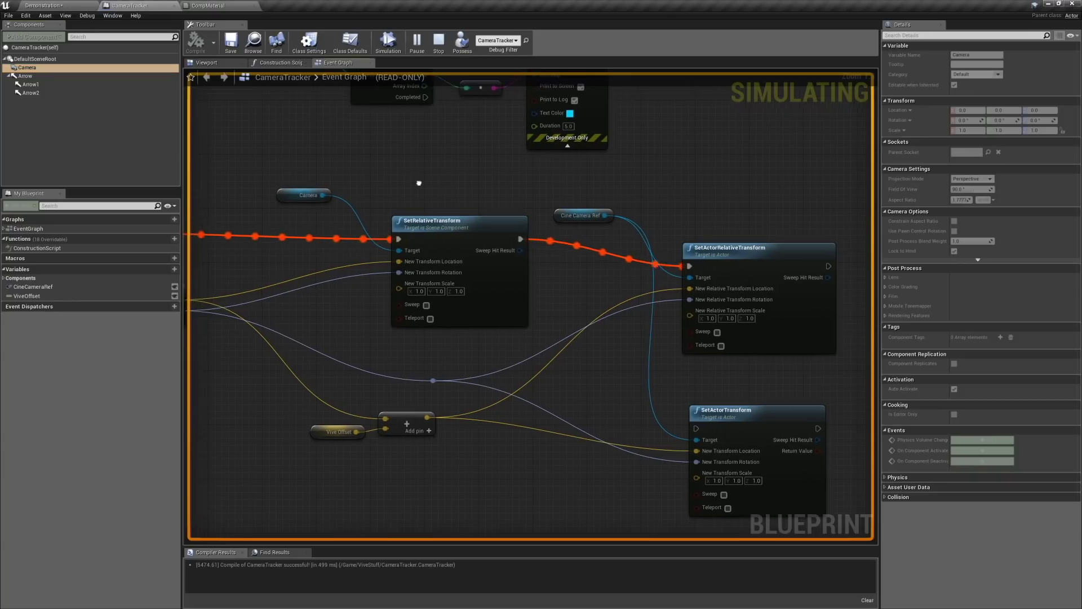
{"action": "left_click", "coordinate": [69, 7]}
{"action": "right_click_drag", "start_coordinate": [369, 250], "coordinate": [371, 296]}
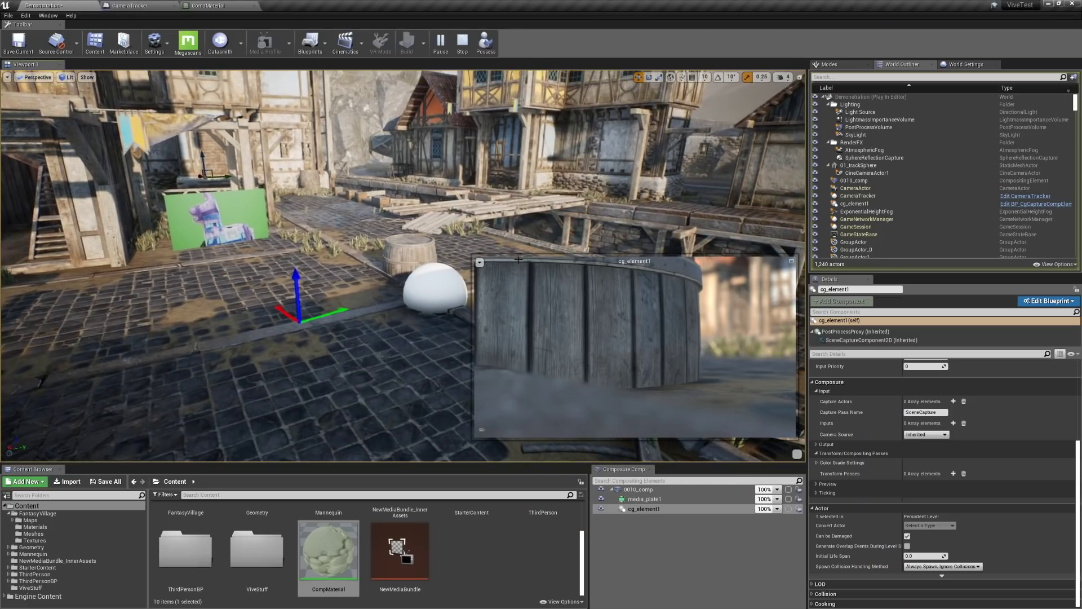
Select CameraTracker in the outliner to preview its tracked camera view, then orbit around the village
{"action": "left_click", "coordinate": [854, 196]}
{"action": "right_click_drag", "start_coordinate": [357, 286], "coordinate": [386, 252]}
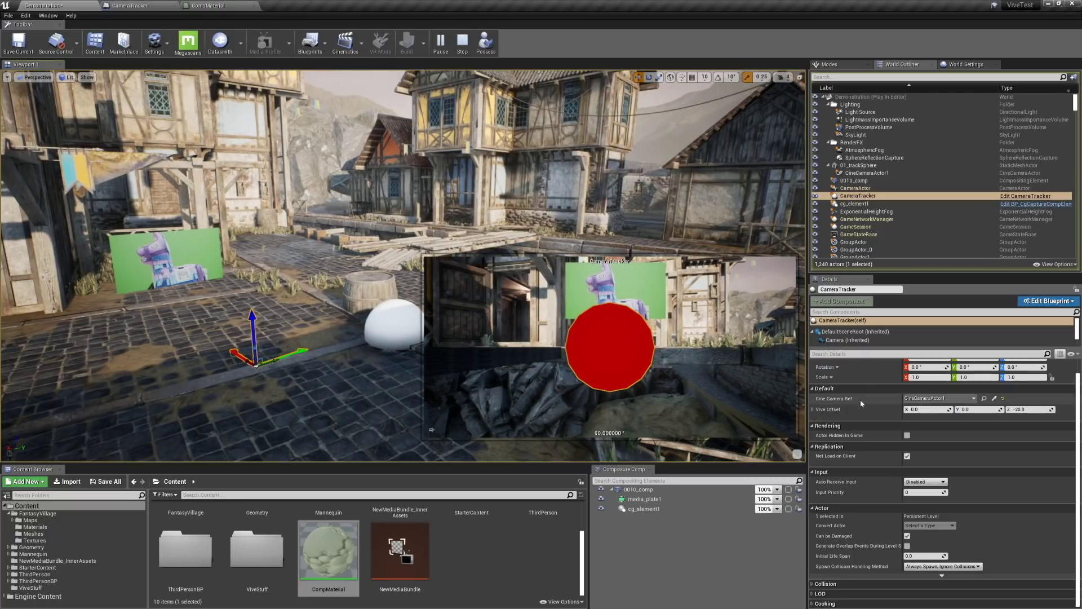
{"action": "right_click_drag", "start_coordinate": [342, 312], "coordinate": [362, 331]}
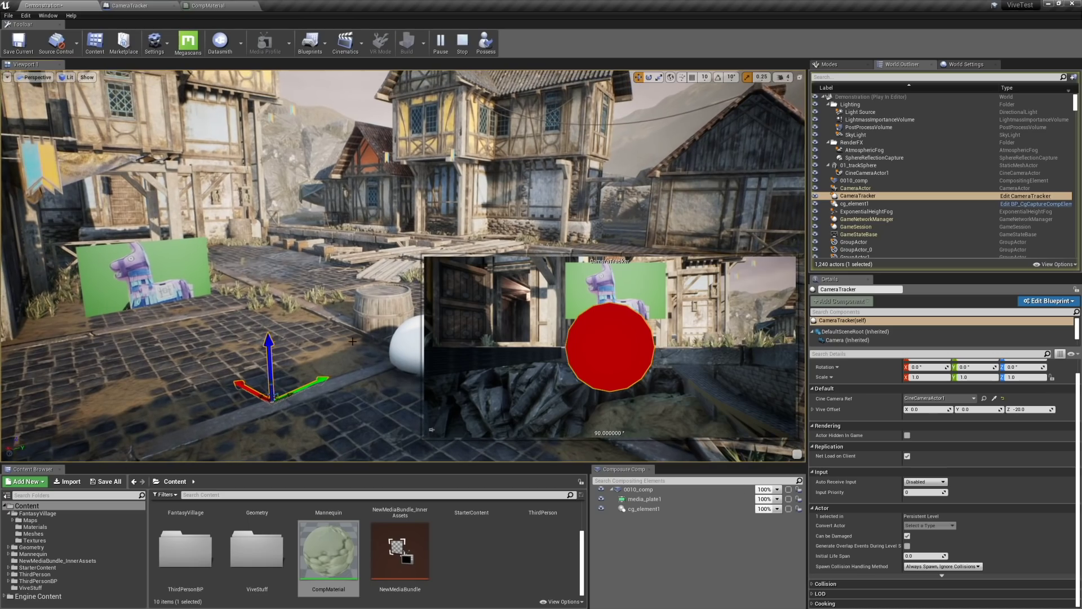